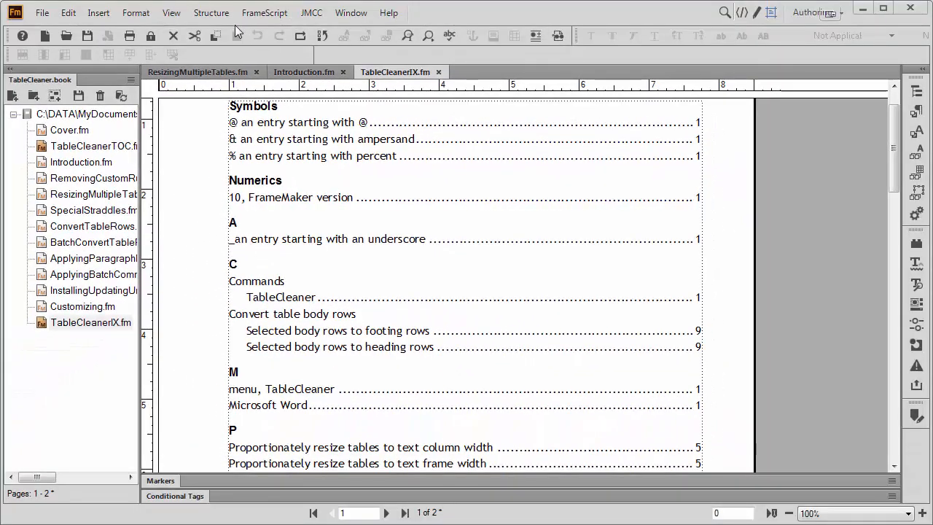
# - Display the reference pages of the TableCleanerIX.fm index file
pyautogui.click(171, 13)
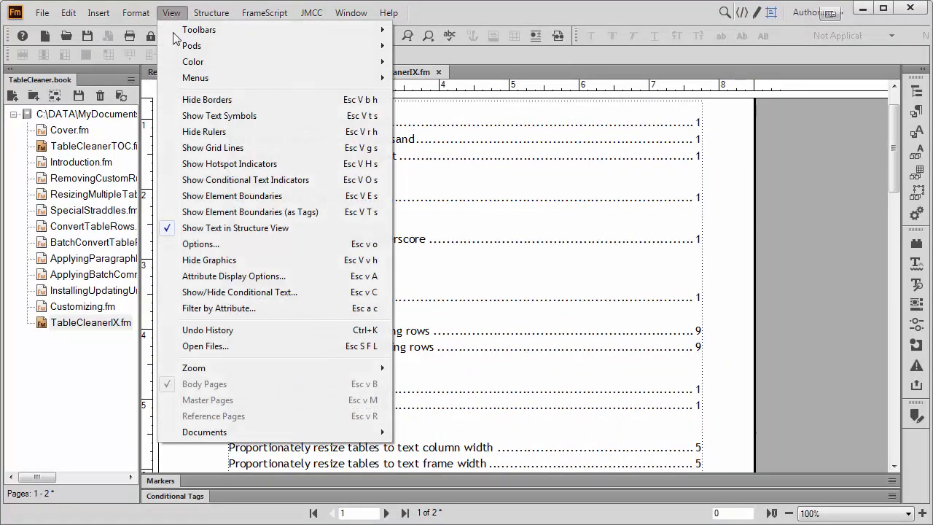
pyautogui.click(449, 219)
pyautogui.click(172, 13)
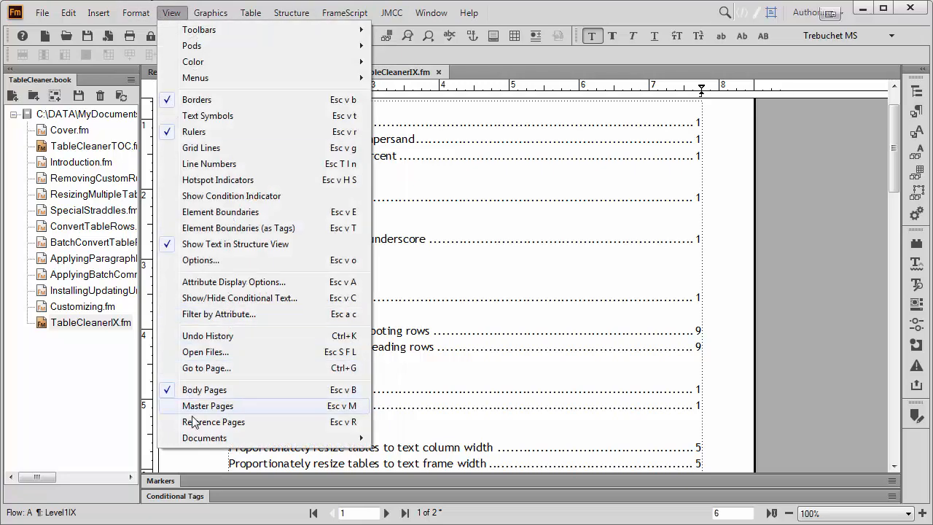
pyautogui.click(193, 421)
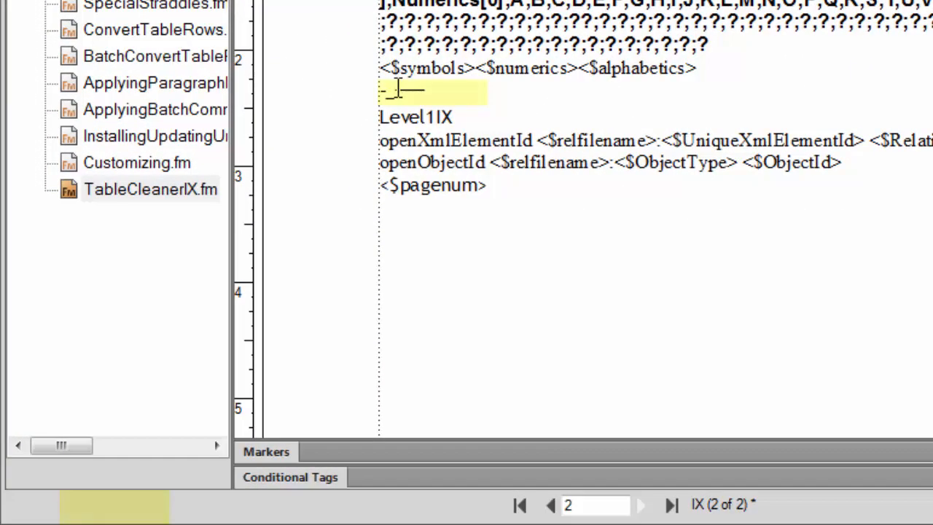
# - Delete the underscore from the IgnoreCharsIX paragraph on the IX reference page
pyautogui.click(397, 88)
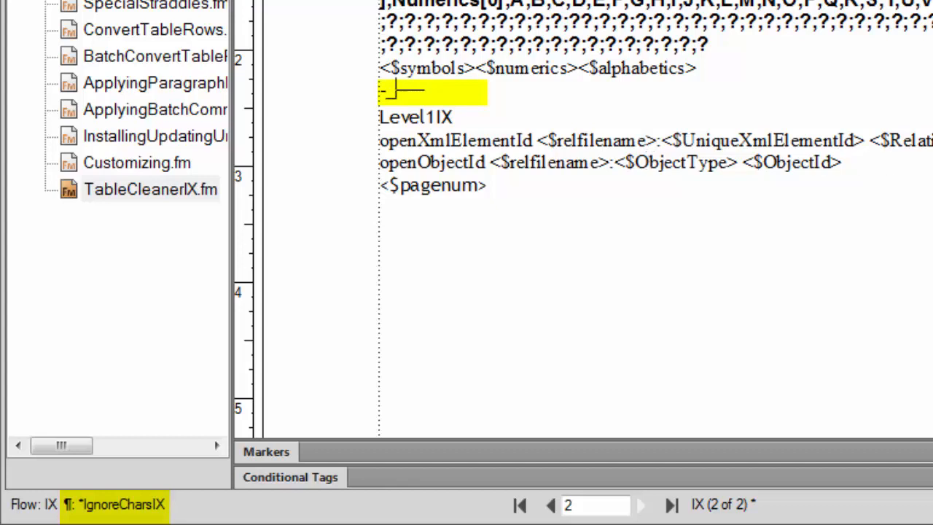
pyautogui.click(932, 438)
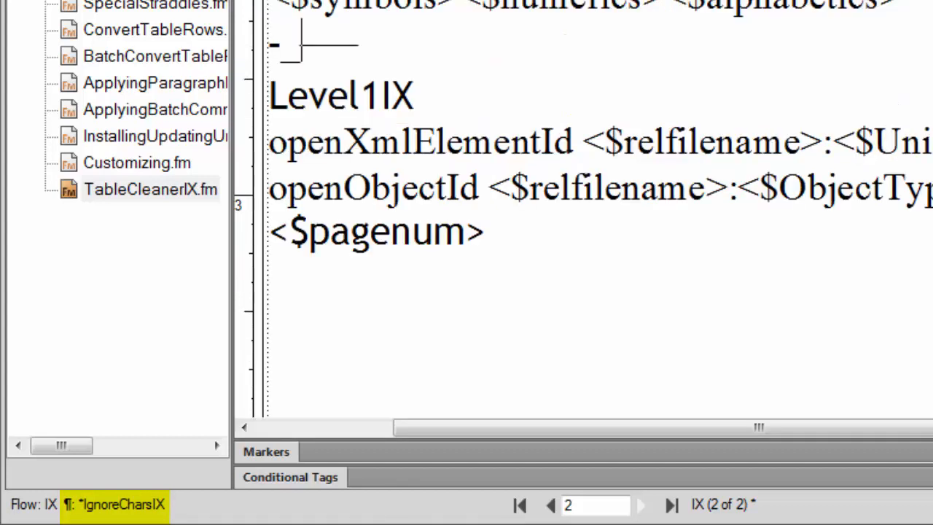
pyautogui.moveTo(764, 435); pyautogui.dragTo(620, 431)
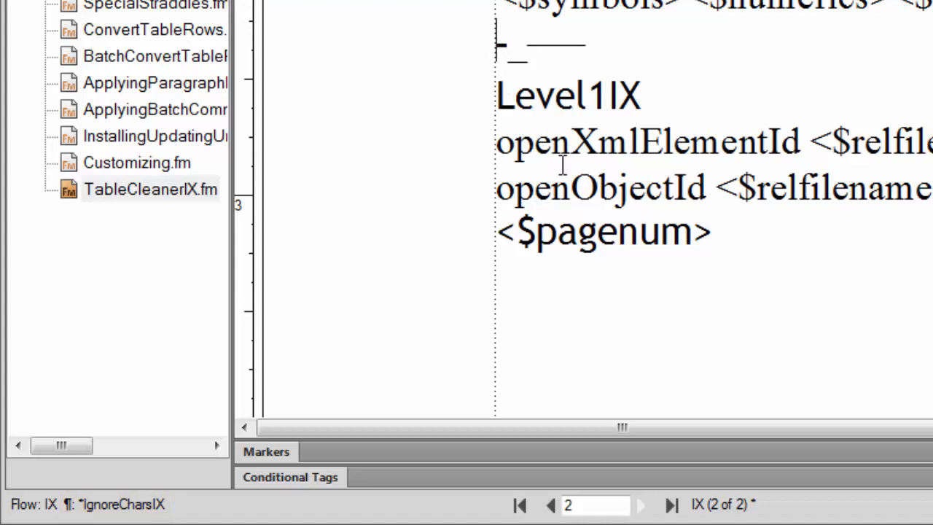
pyautogui.press('Right')
pyautogui.press('Right')
pyautogui.press('Right')
pyautogui.press('Right')
pyautogui.press('Right')
pyautogui.press('BackSpace')
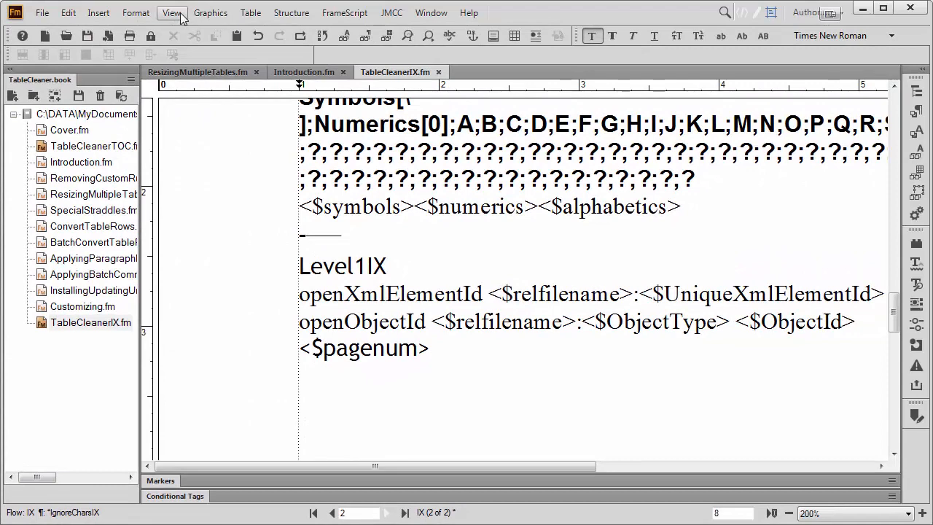
# - Return to the index's body pages and update the book, regenerating TableCleanerIX.fm
pyautogui.click(180, 13)
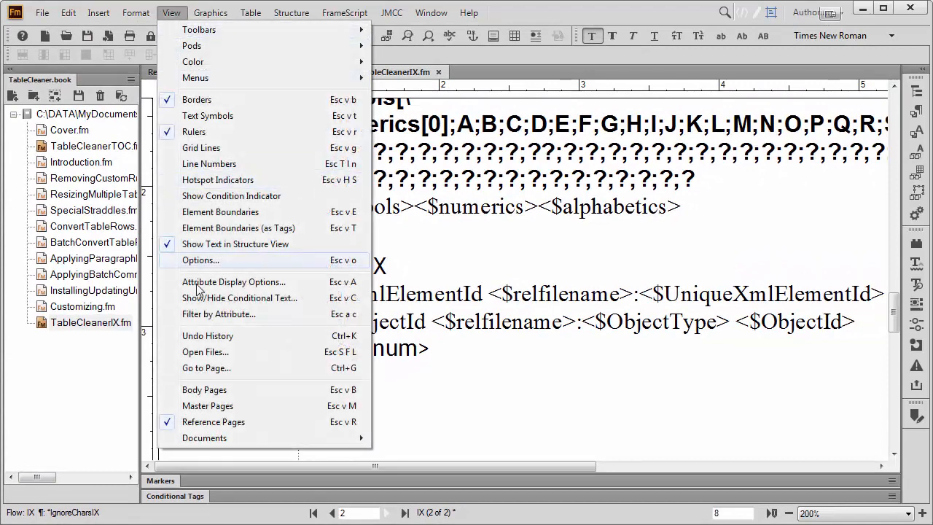
pyautogui.click(206, 388)
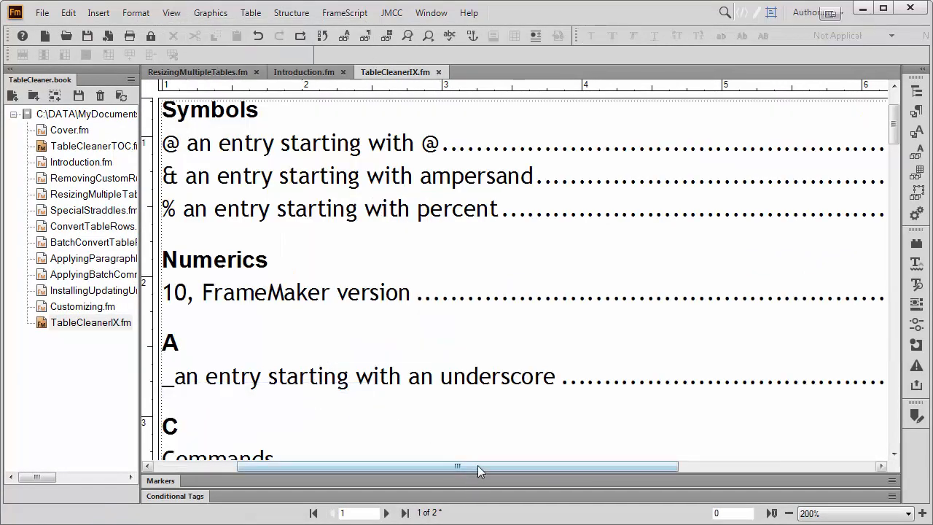
pyautogui.moveTo(478, 466); pyautogui.dragTo(393, 467)
pyautogui.click(831, 514)
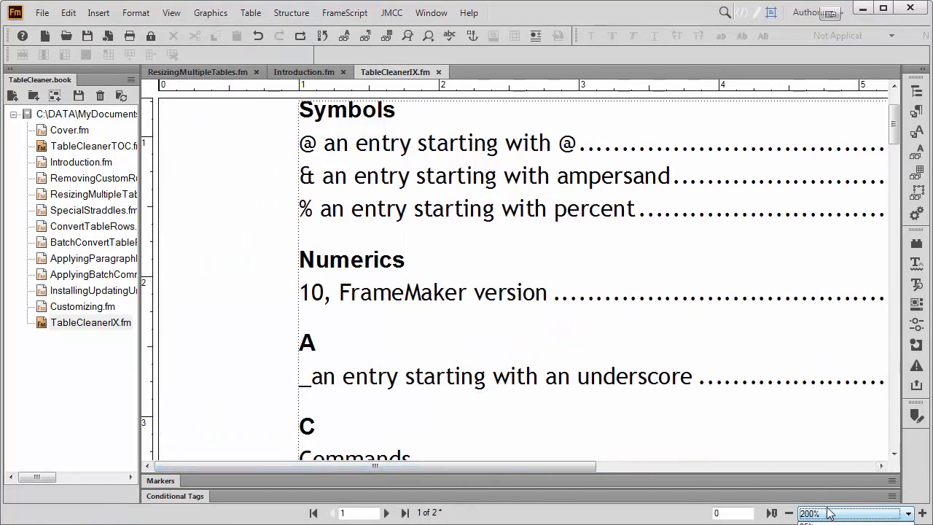
pyautogui.click(824, 524)
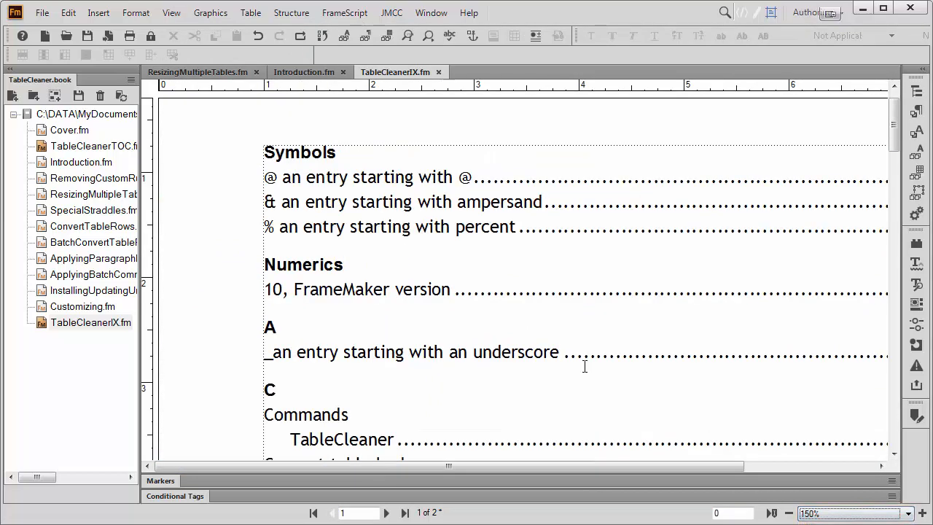
pyautogui.click(122, 96)
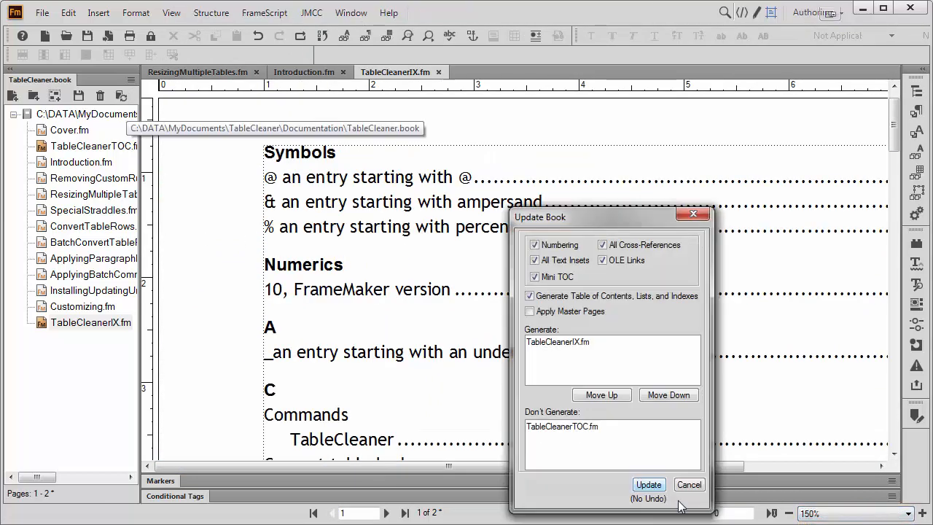
pyautogui.click(649, 485)
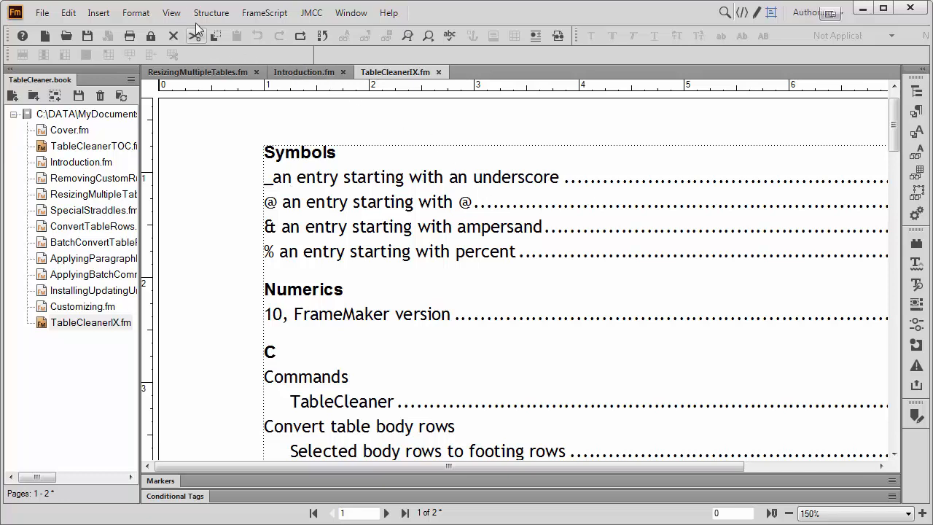
# - On the index's reference page, append the characters _@& to the end of the IgnoreCharsIX paragraph
pyautogui.click(171, 13)
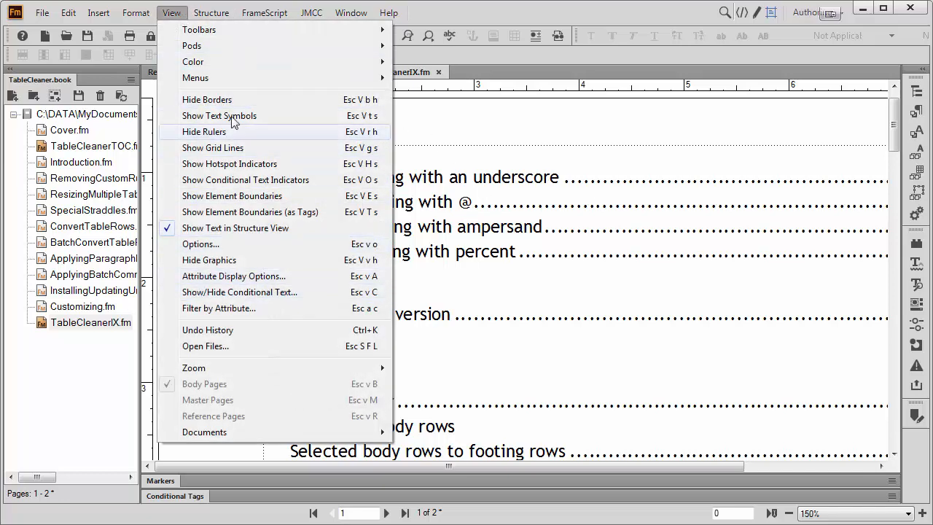
pyautogui.click(171, 12)
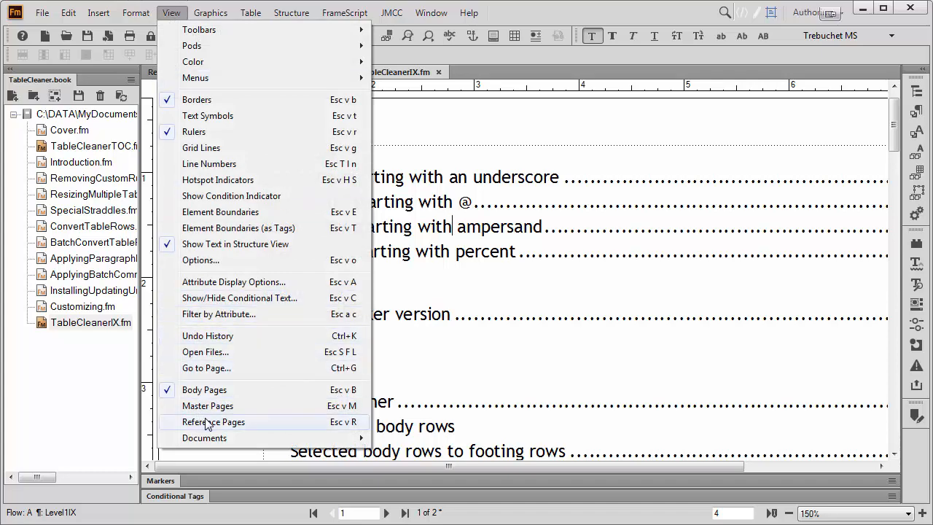
pyautogui.click(206, 423)
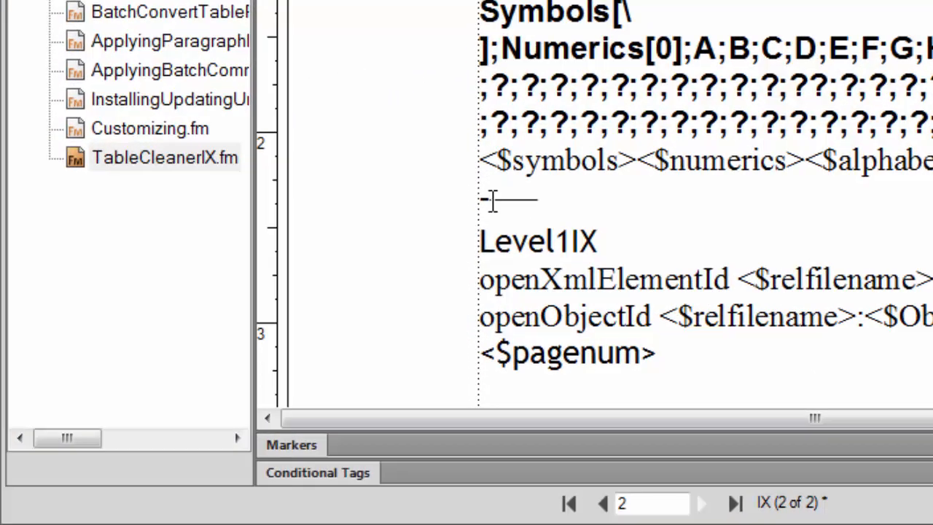
pyautogui.click(540, 201)
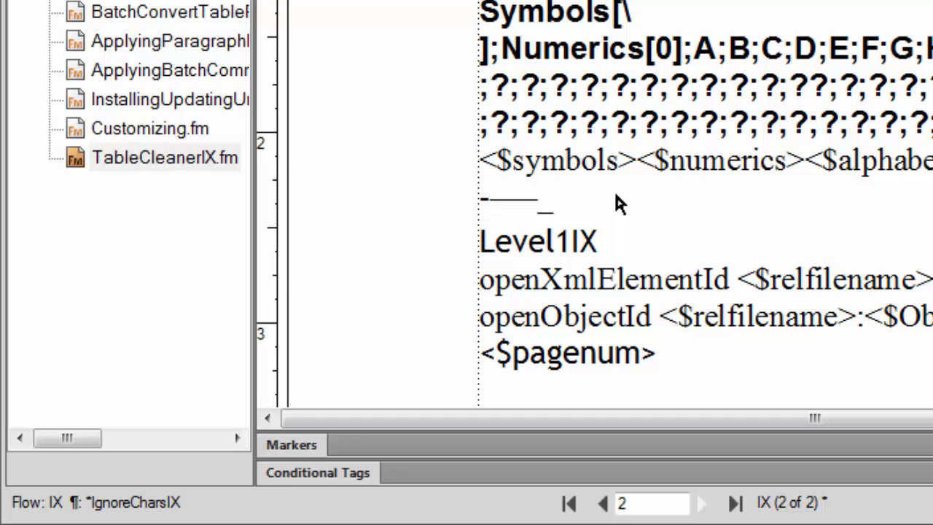
pyautogui.write('@')
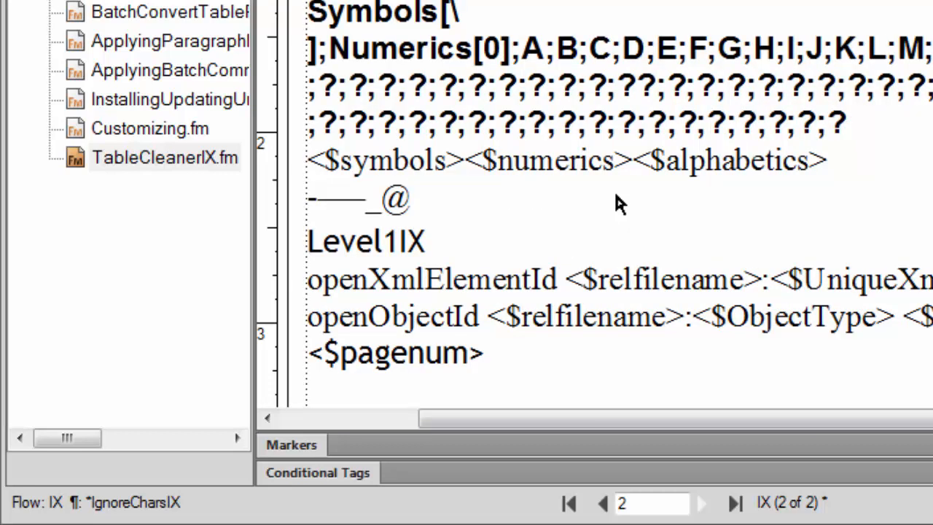
pyautogui.write('&')
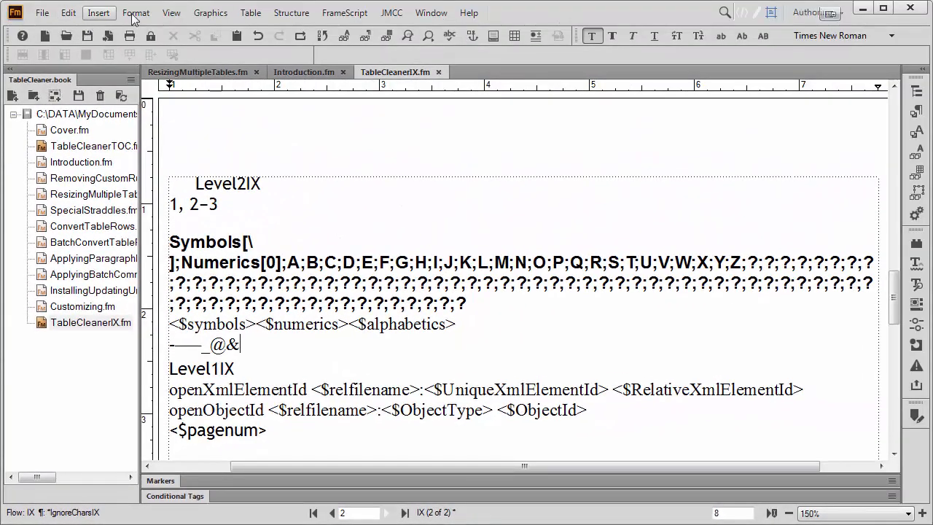
# - Switch back to the body pages and update the book to regenerate the index with the extended ignore characters
pyautogui.click(171, 12)
pyautogui.click(218, 387)
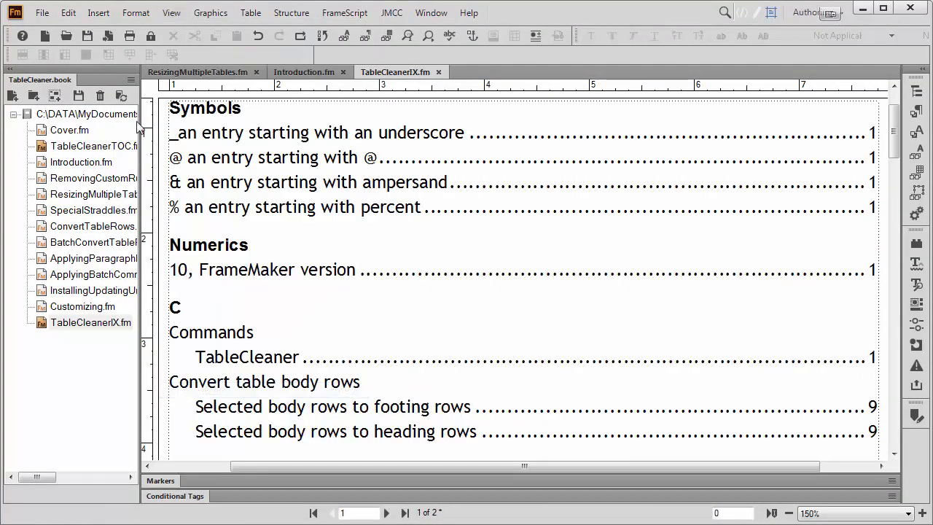
pyautogui.click(121, 96)
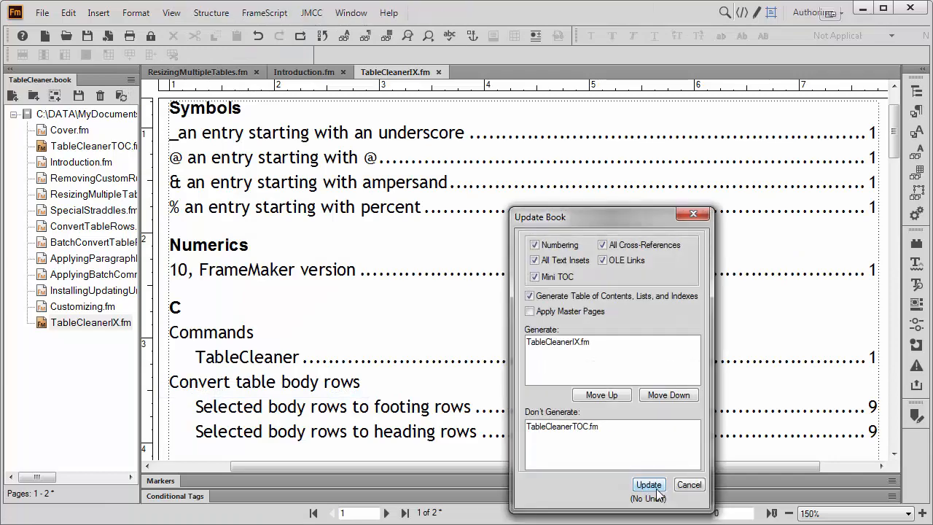
pyautogui.click(649, 485)
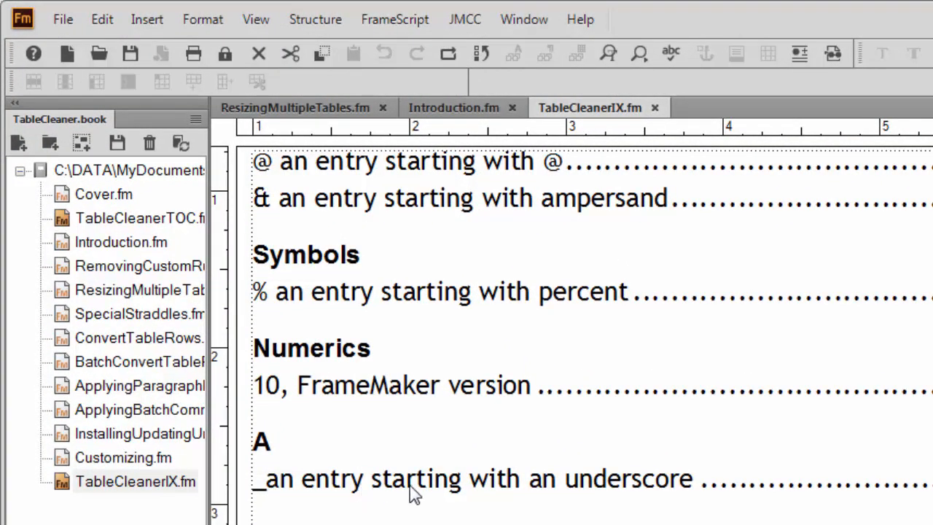
# - Examine the leading @ and & symbols and the spaces following them in the first two index entries
pyautogui.click(399, 162)
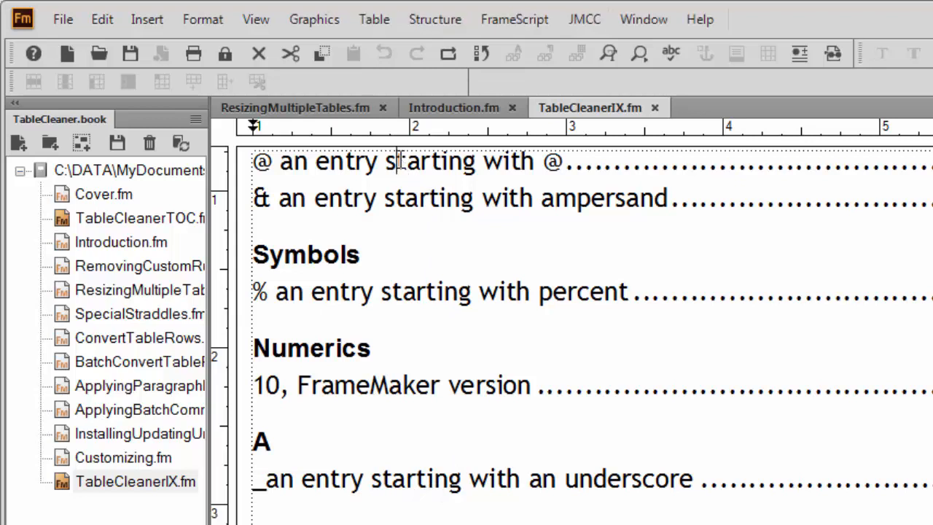
pyautogui.scroll(2, 433, 219)
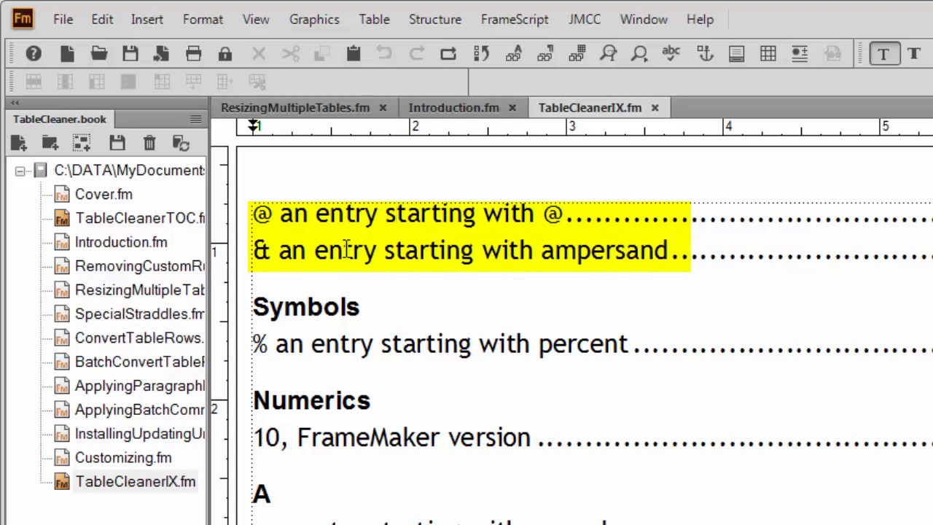
pyautogui.moveTo(267, 218); pyautogui.dragTo(255, 217)
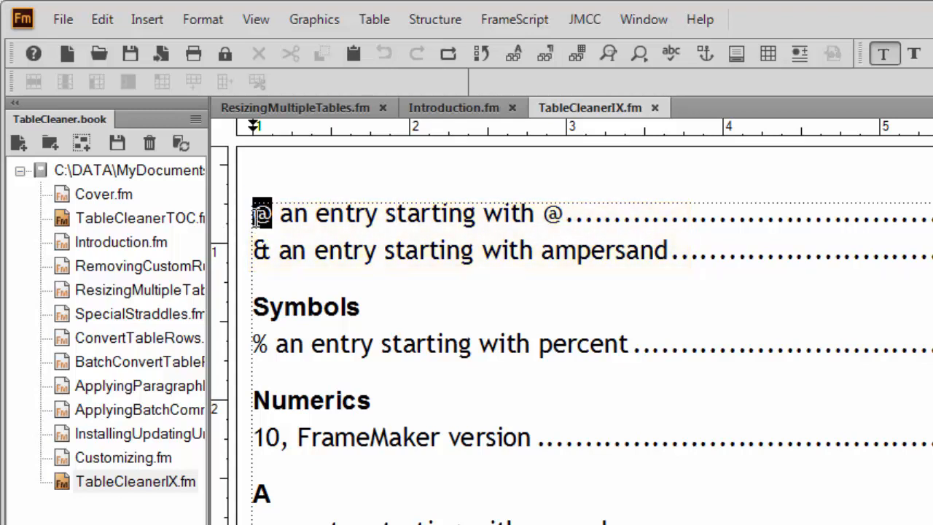
pyautogui.moveTo(271, 250); pyautogui.dragTo(259, 250)
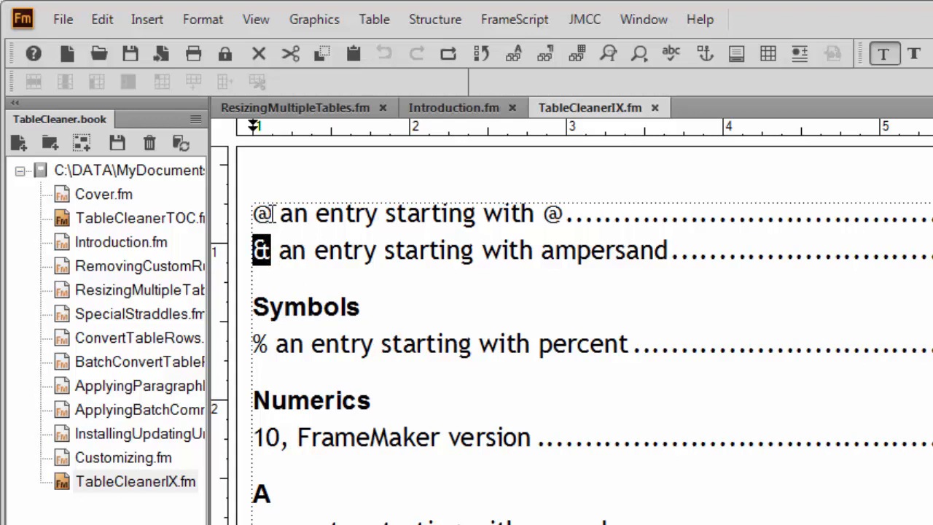
pyautogui.click(274, 212)
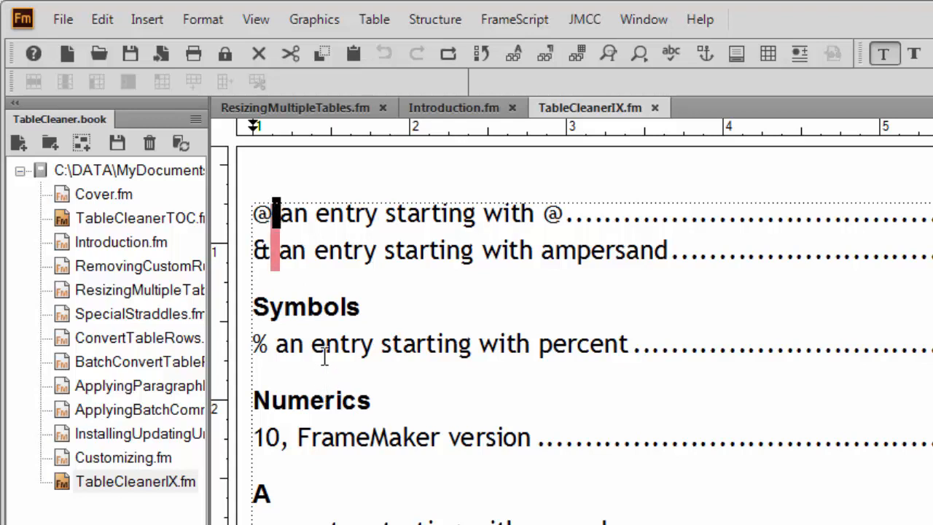
pyautogui.click(274, 251)
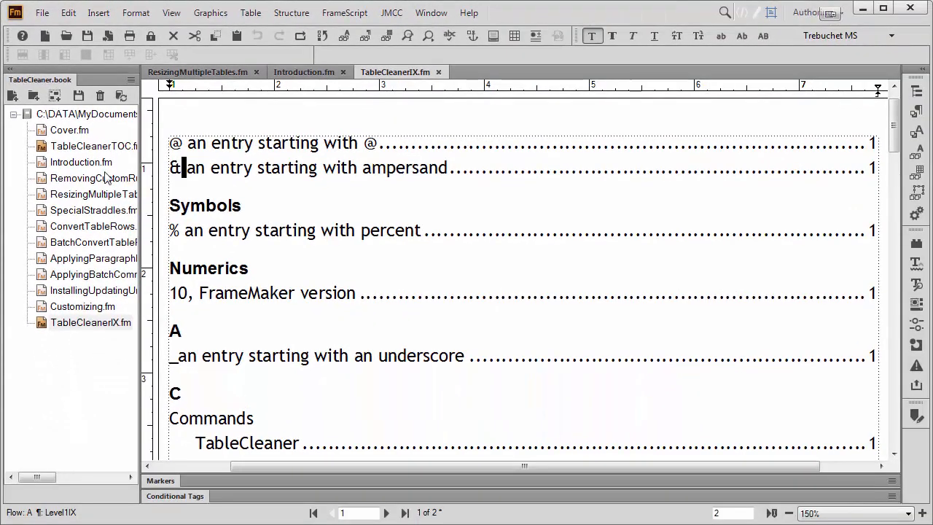
# - On the index's reference page, insert a space at the beginning of the IgnoreCharsIX paragraph
pyautogui.click(172, 12)
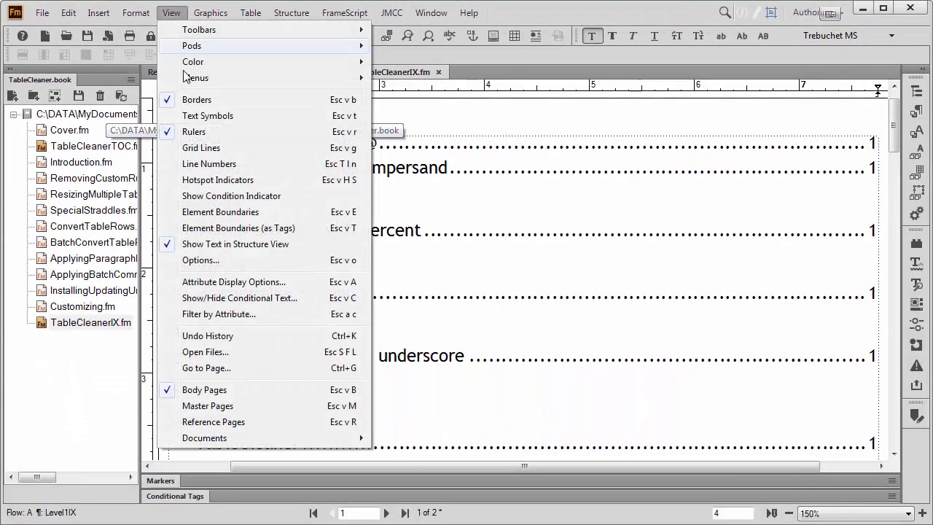
pyautogui.click(211, 421)
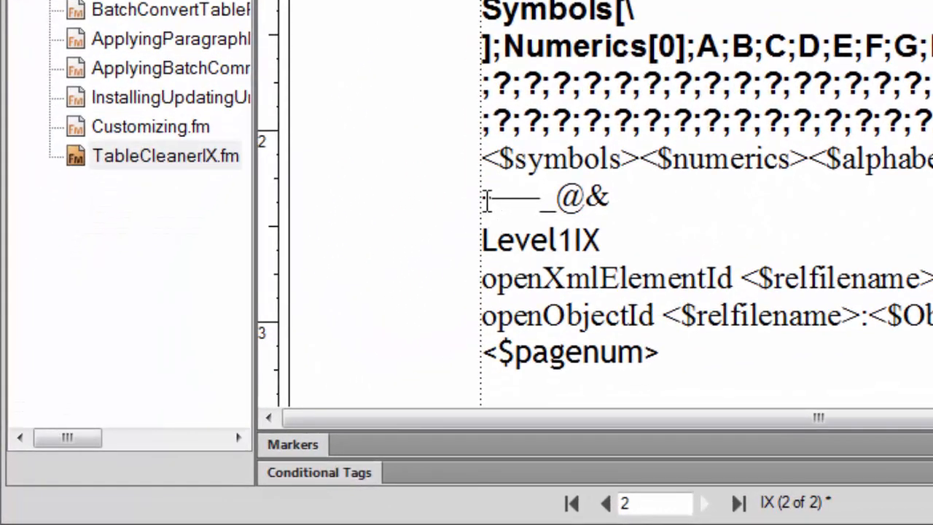
pyautogui.click(487, 201)
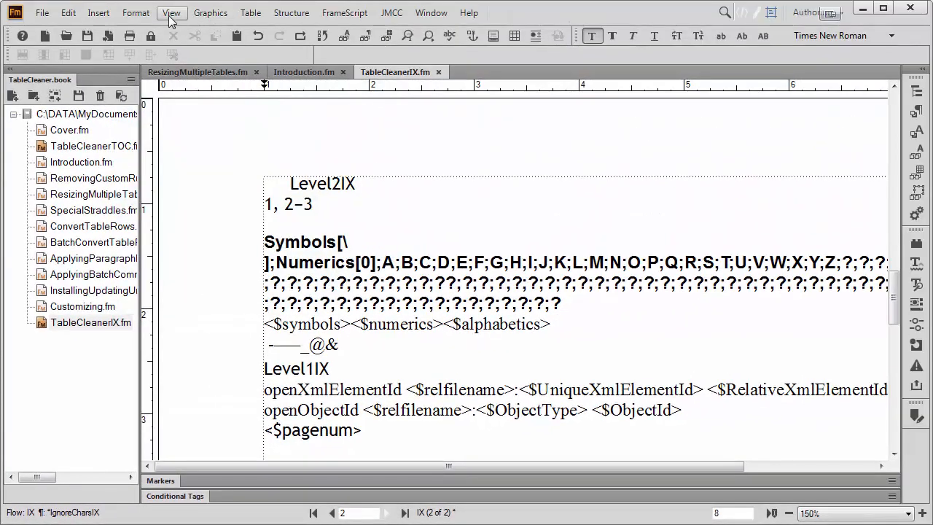
# - Return to the body pages, update the book to regenerate the index, and check the @ entry
pyautogui.click(171, 12)
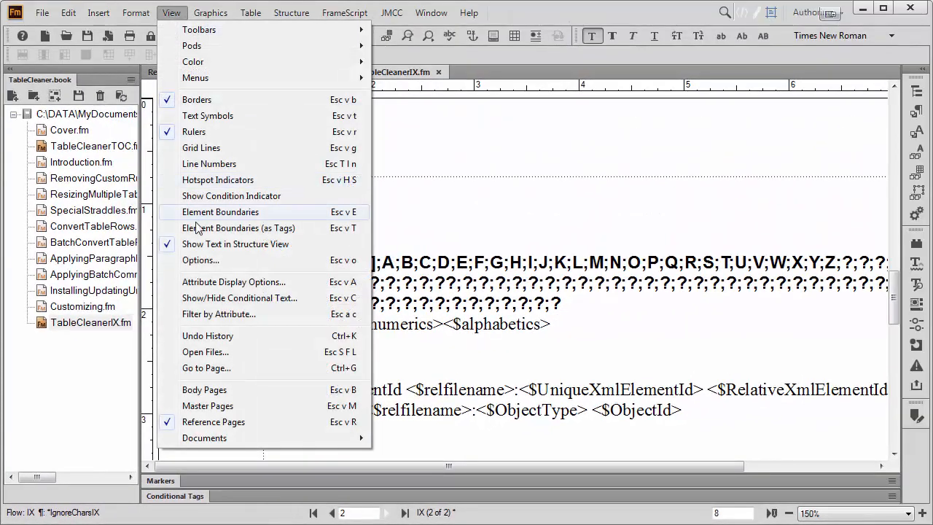
pyautogui.click(210, 390)
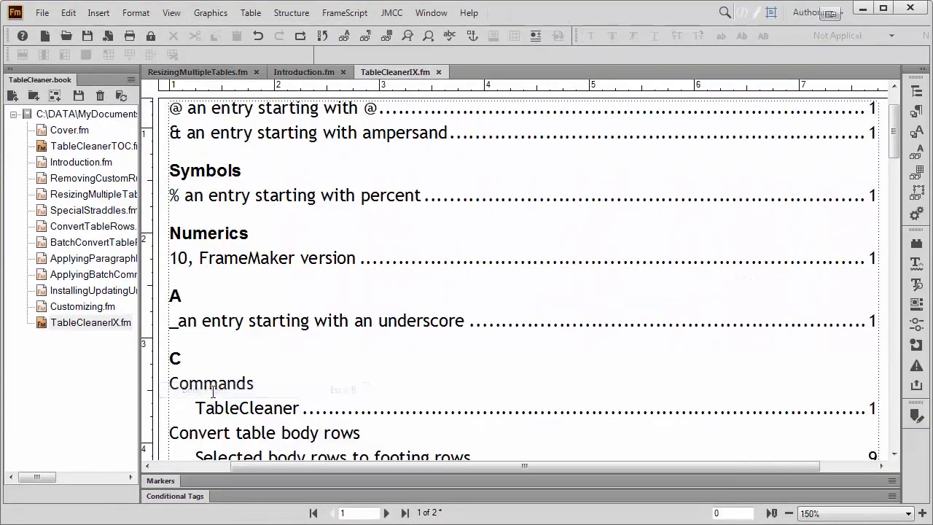
pyautogui.click(120, 96)
pyautogui.click(648, 483)
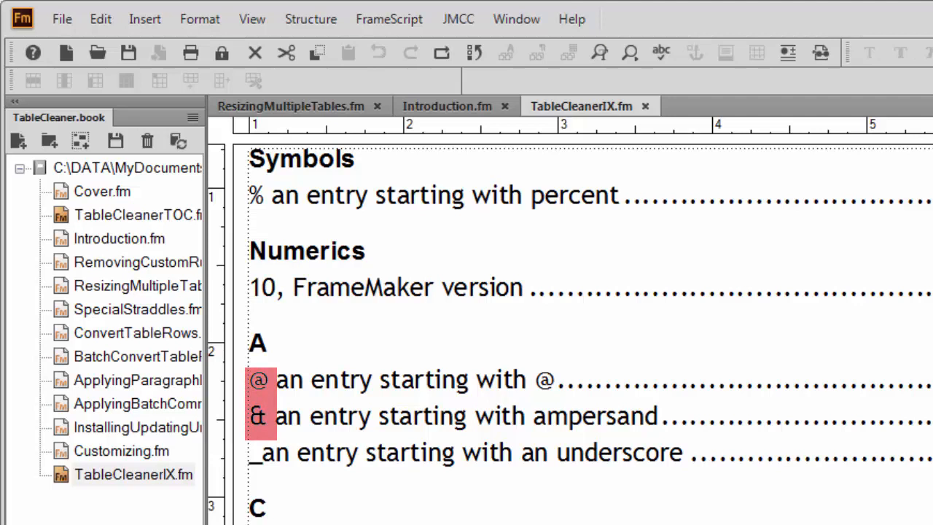
pyautogui.click(279, 388)
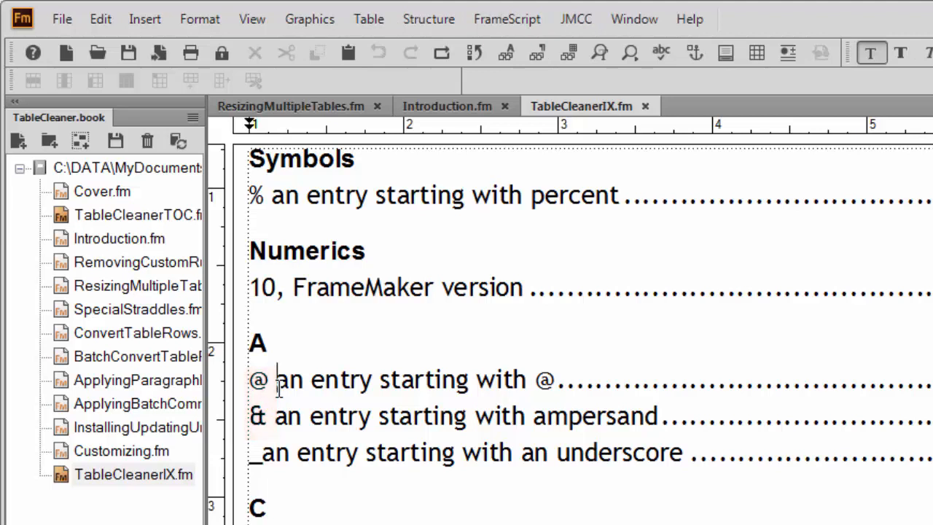
# - On the index's reference page, delete the leading space from the IgnoreCharsIX paragraph
pyautogui.click(285, 196)
pyautogui.moveTo(264, 195); pyautogui.dragTo(249, 195)
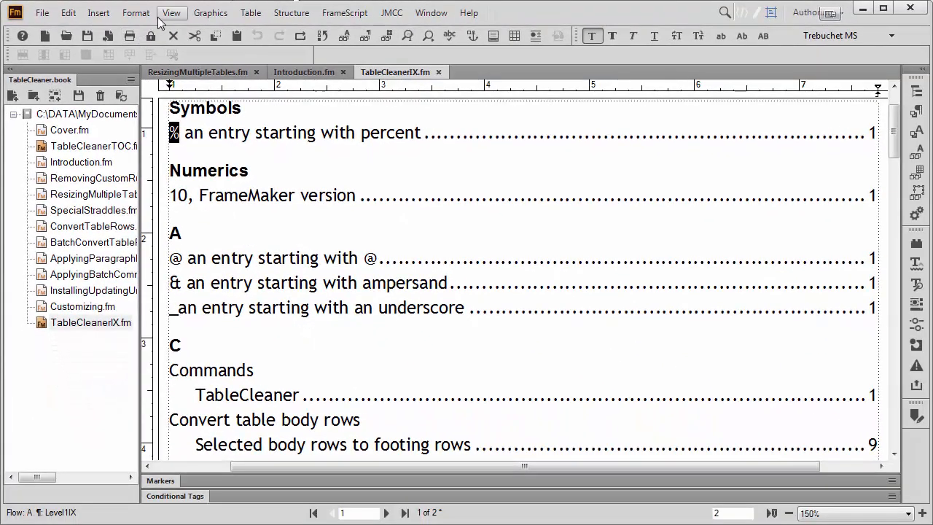
pyautogui.click(207, 16)
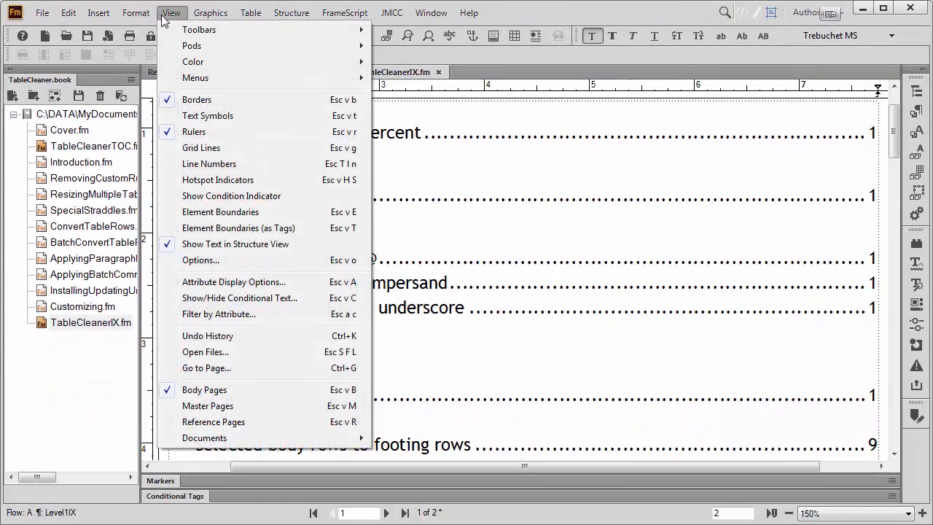
pyautogui.click(214, 423)
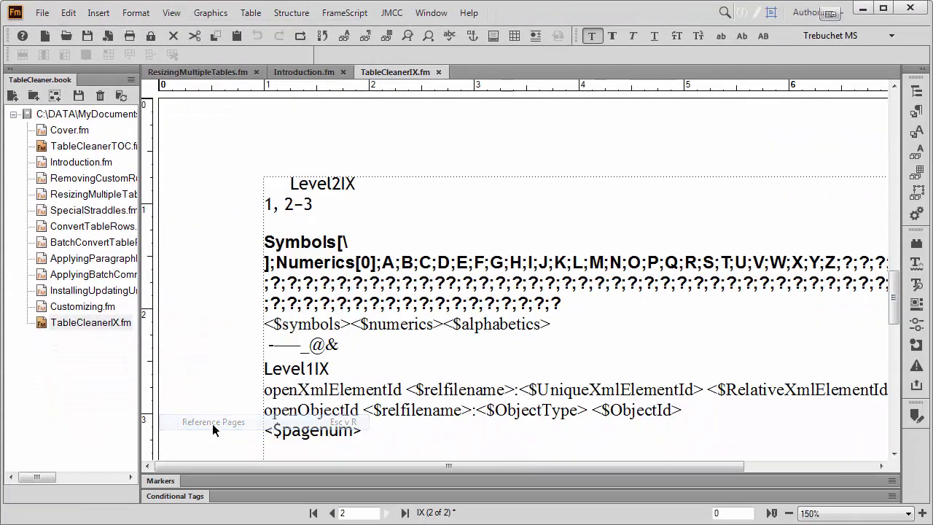
pyautogui.click(273, 348)
pyautogui.press('BackSpace')
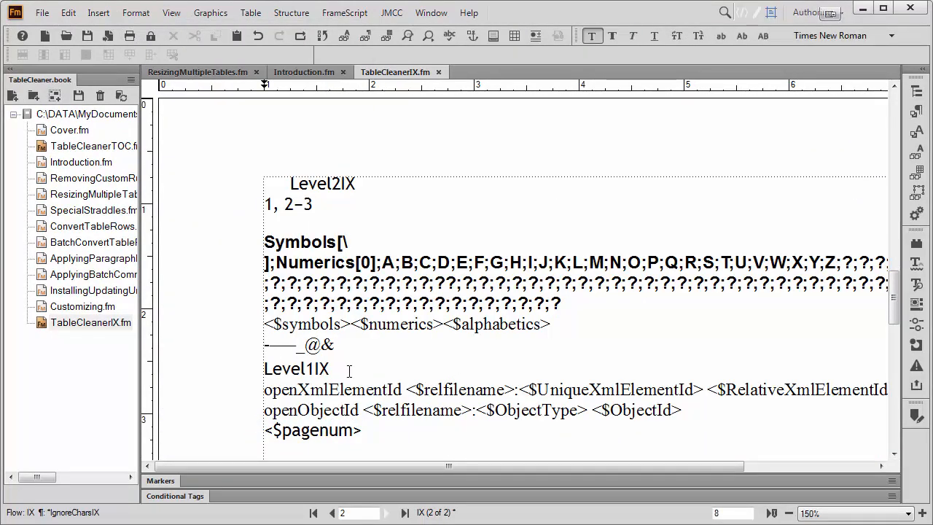
# - Return to the body pages and update the book to regenerate TableCleanerIX.fm without the space among the ignored characters
pyautogui.click(172, 13)
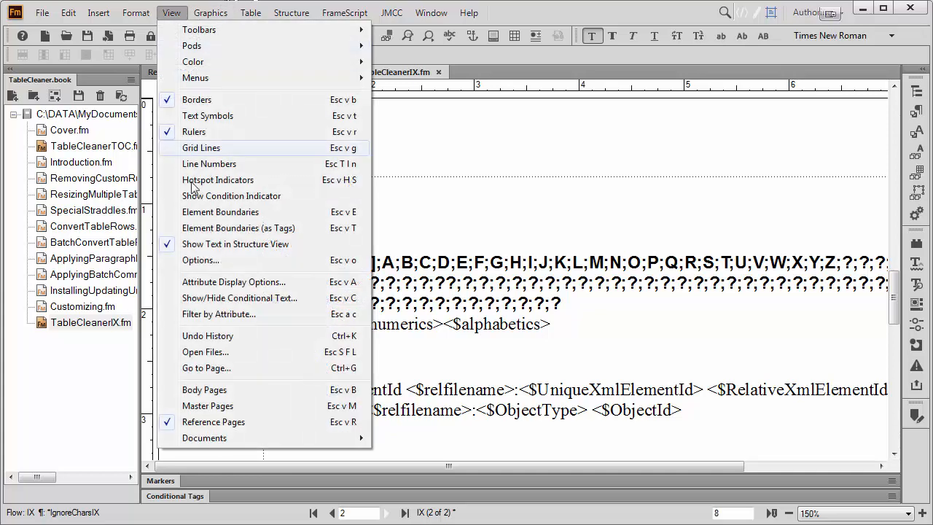
pyautogui.click(212, 389)
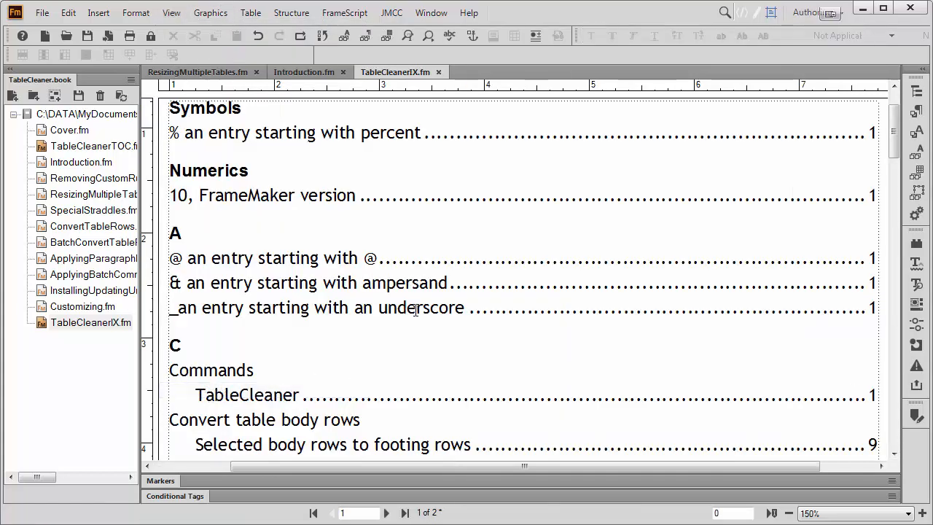
pyautogui.scroll(1, 414, 310)
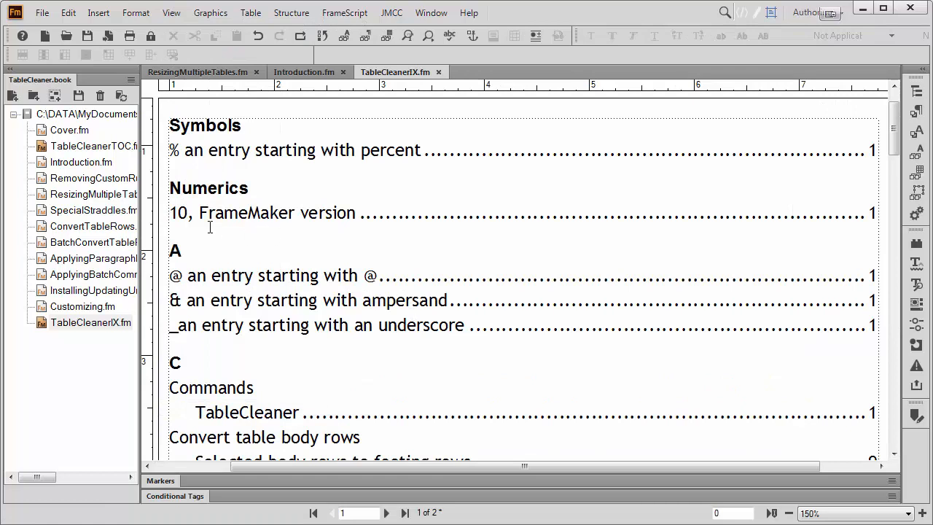
pyautogui.click(121, 96)
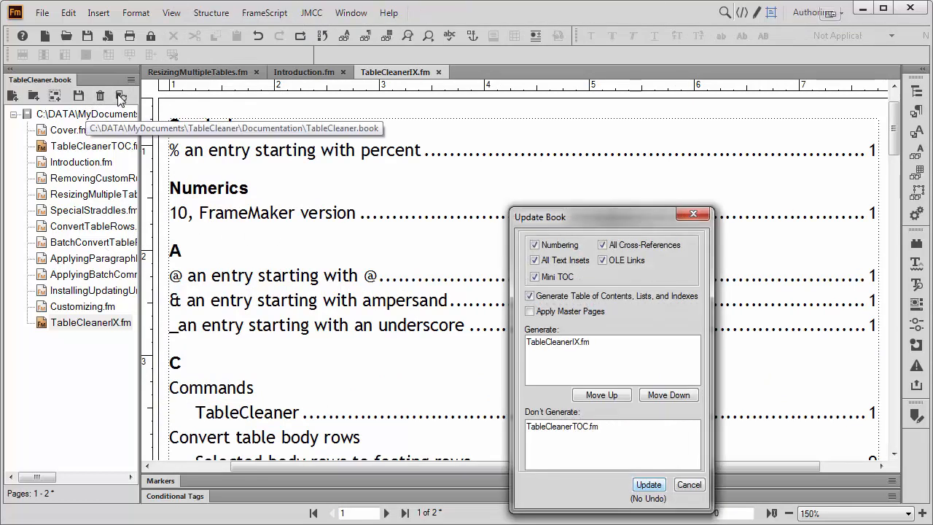
pyautogui.click(649, 483)
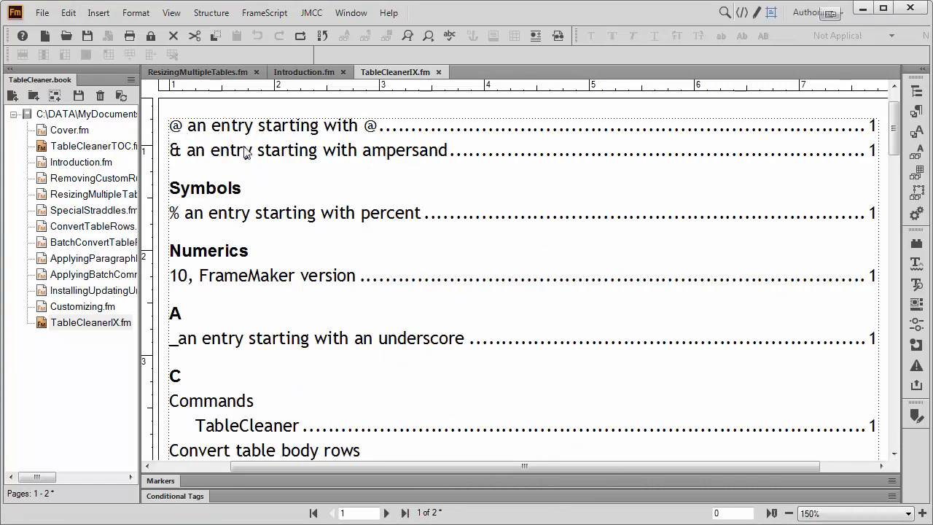
# - Follow the @ index entry to its source in Introduction.fm and open its index marker for editing
pyautogui.tripleClick(840, 136)
pyautogui.keyDown('ctrl'); pyautogui.keyDown('alt'); pyautogui.click(839, 134); pyautogui.keyUp('alt'); pyautogui.keyUp('ctrl')
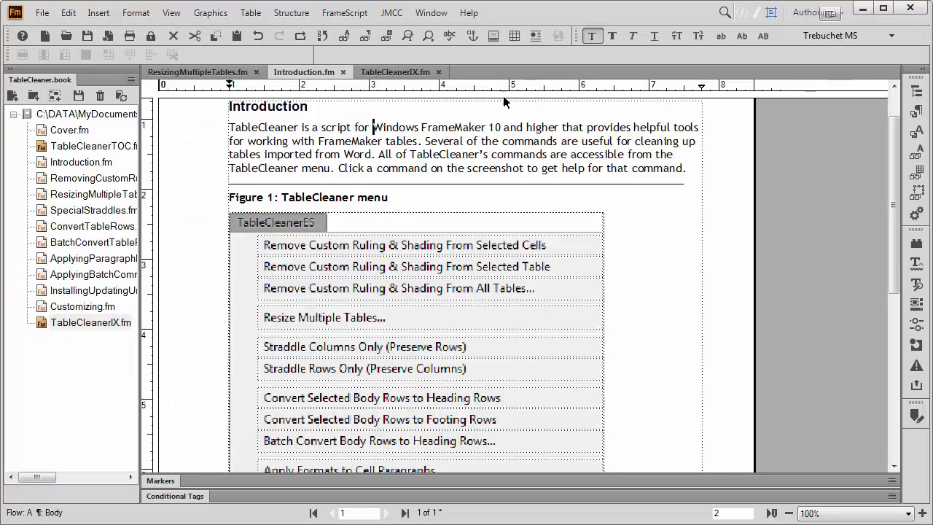
pyautogui.click(99, 13)
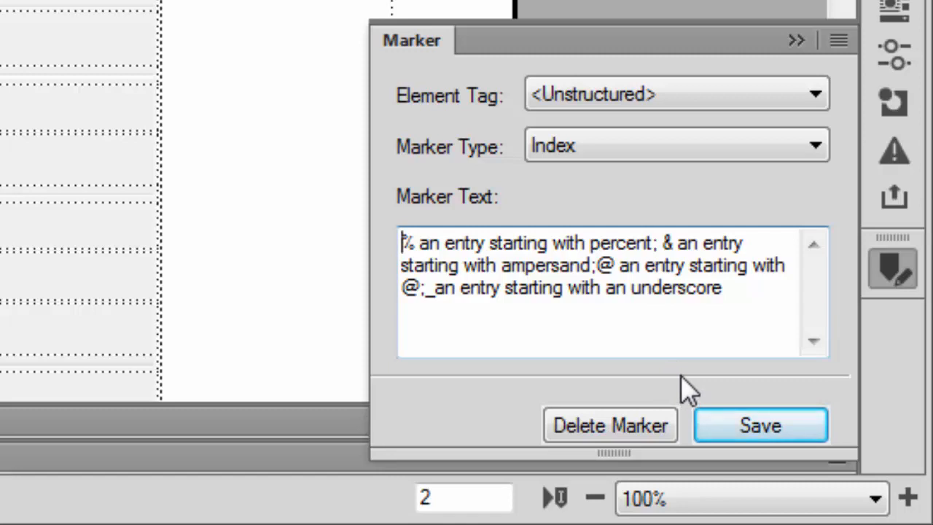
# - In the marker text, add the sort override [a] right after "% an entry starting with percent"
pyautogui.click(656, 246)
pyautogui.write('[')
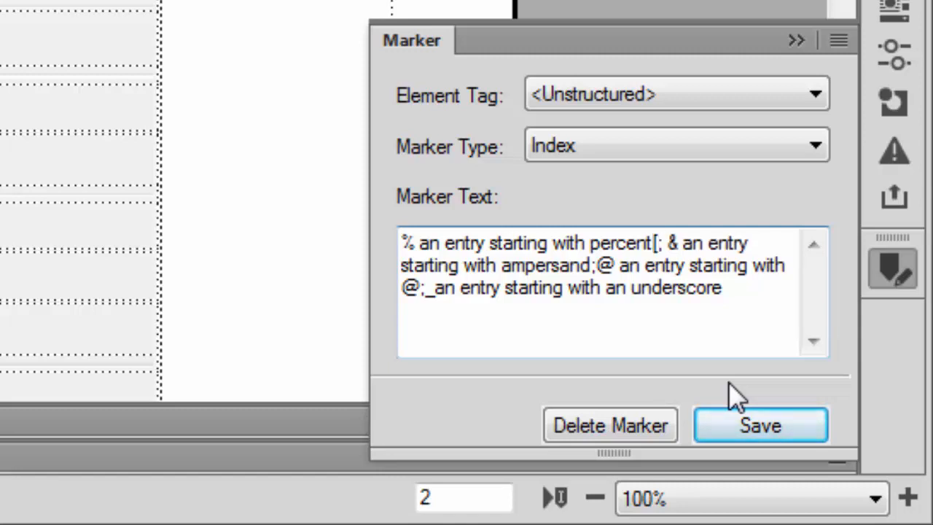
pyautogui.write('q')
pyautogui.press('BackSpace')
pyautogui.write('a]')
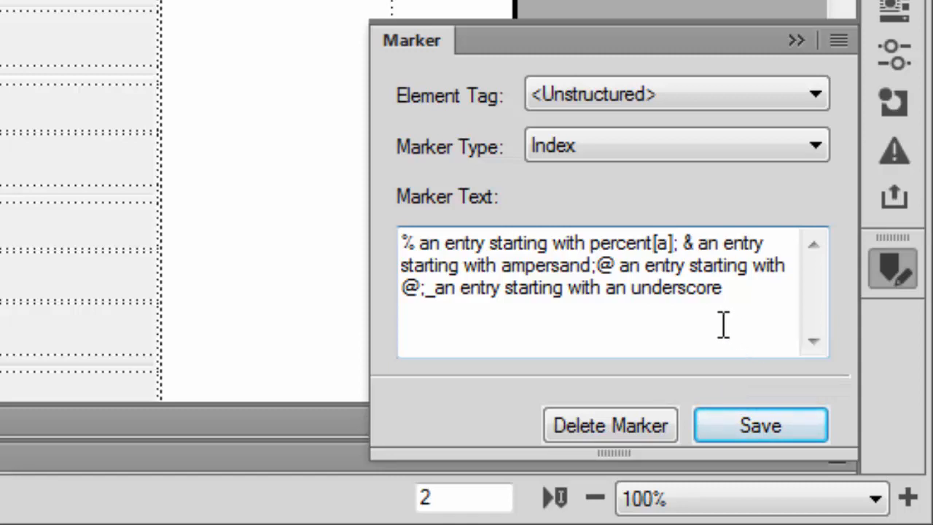
# - Add the sort override [a] after the ampersand and @ entries in the marker text, and save the marker
pyautogui.click(595, 267)
pyautogui.write('[a]')
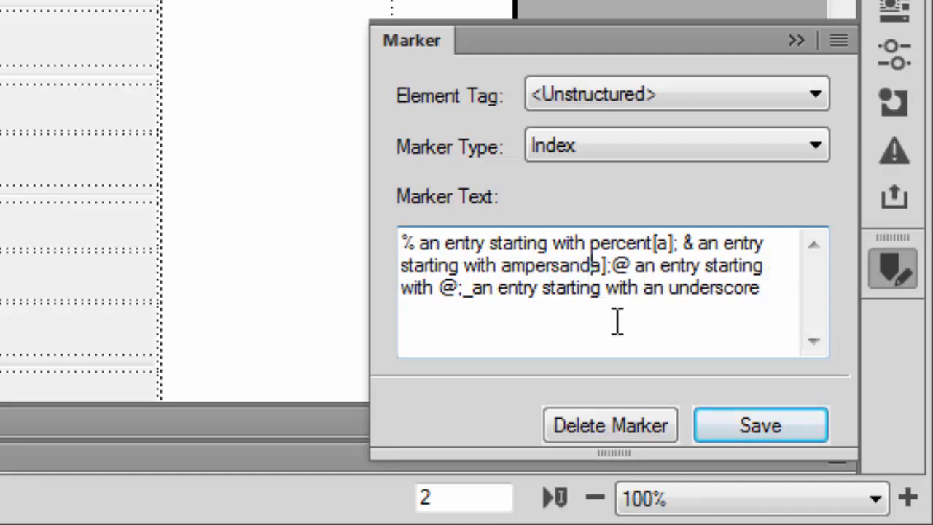
pyautogui.write('[')
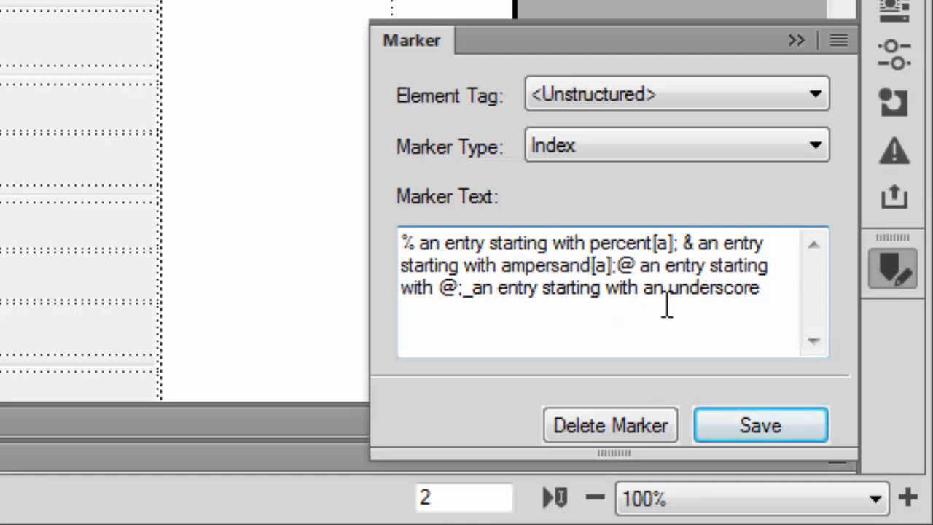
pyautogui.click(462, 306)
pyautogui.write('[a]')
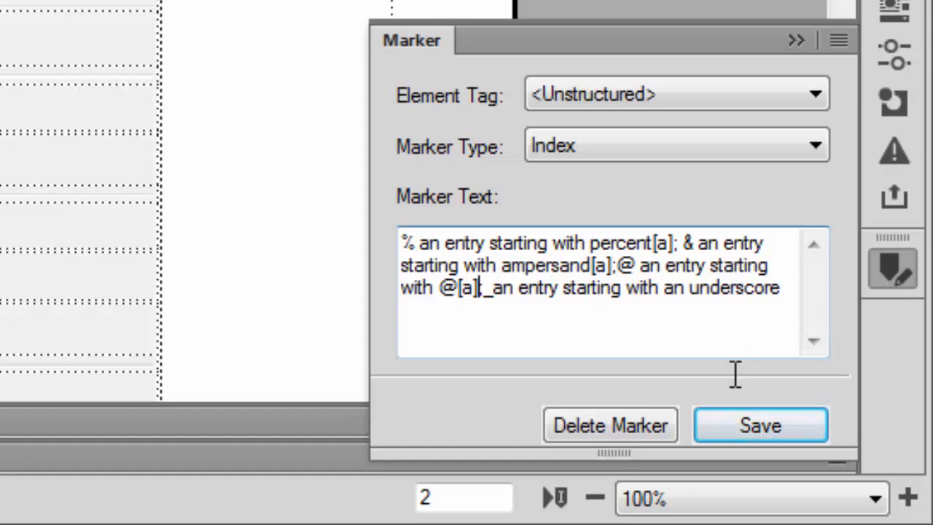
pyautogui.click(757, 430)
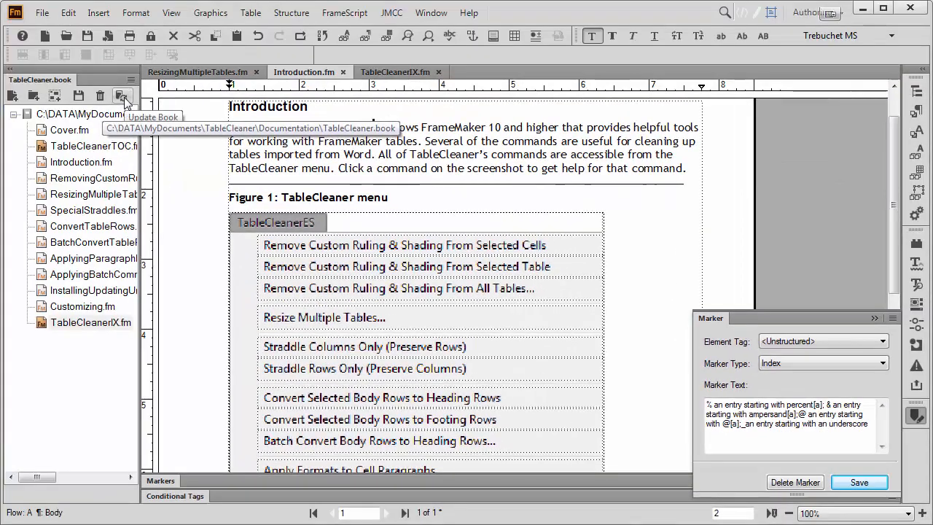
# - Update the book to regenerate the index, and check the @ and & entries in TableCleanerIX.fm
pyautogui.click(121, 96)
pyautogui.click(648, 485)
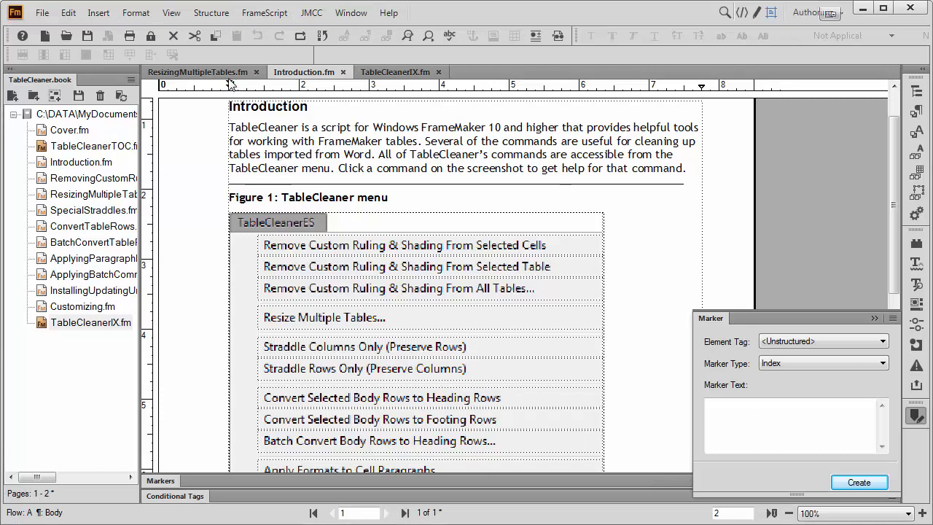
pyautogui.click(410, 73)
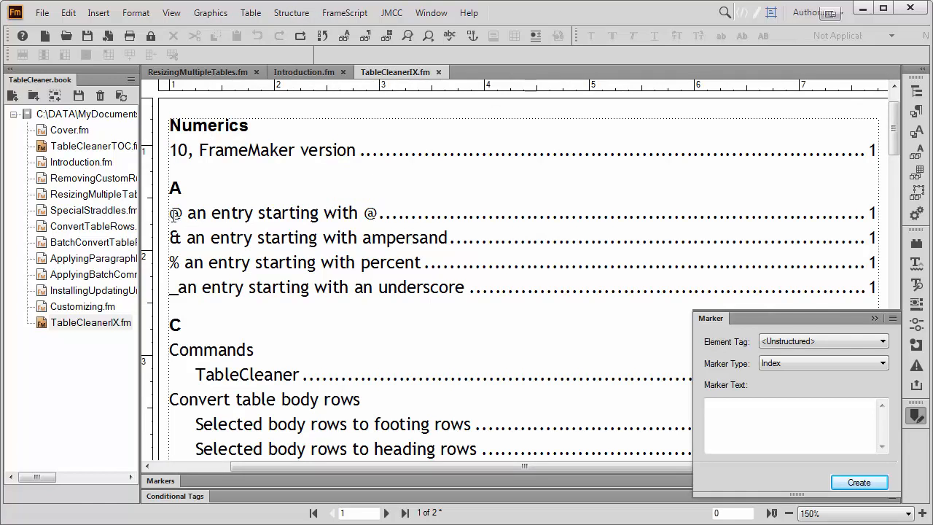
pyautogui.doubleClick(176, 215)
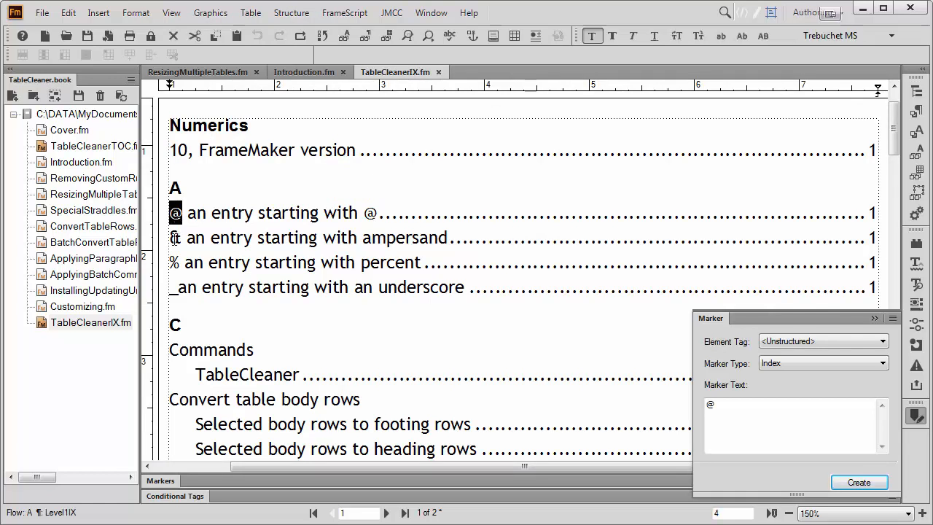
pyautogui.click(175, 238)
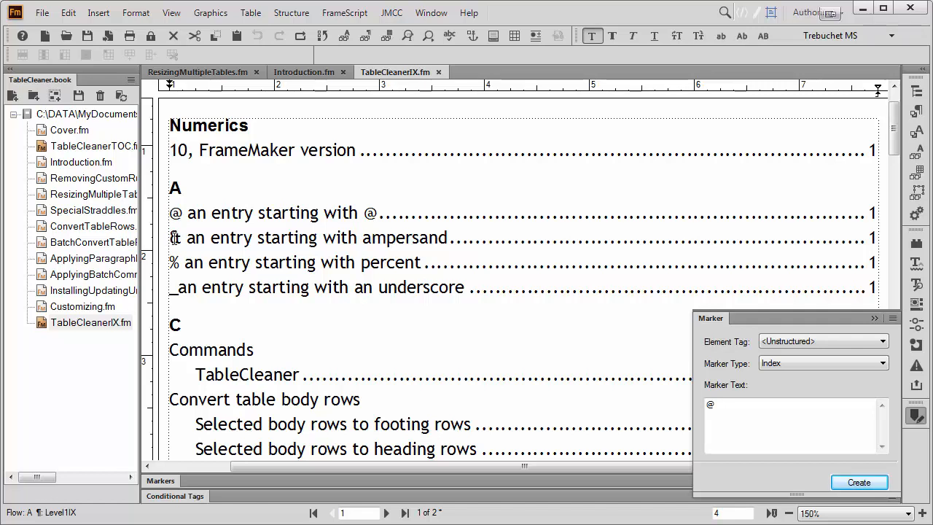
pyautogui.doubleClick(175, 238)
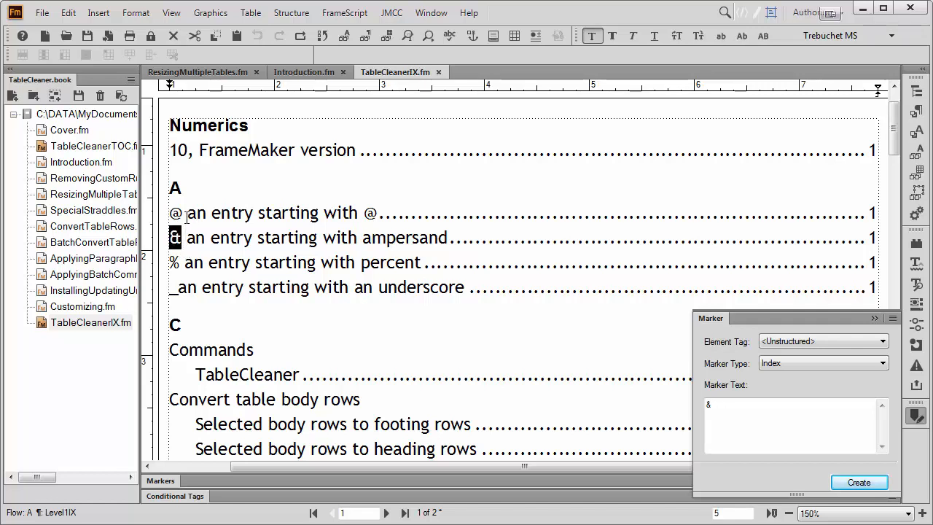